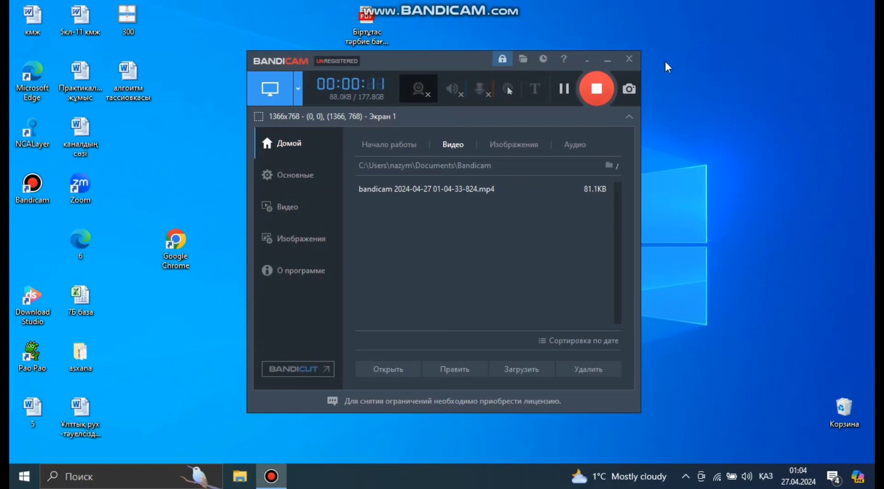
# Hide the recorder window and open Google Chrome with the "Пользователь 1" profile
pyautogui.click(608, 60)
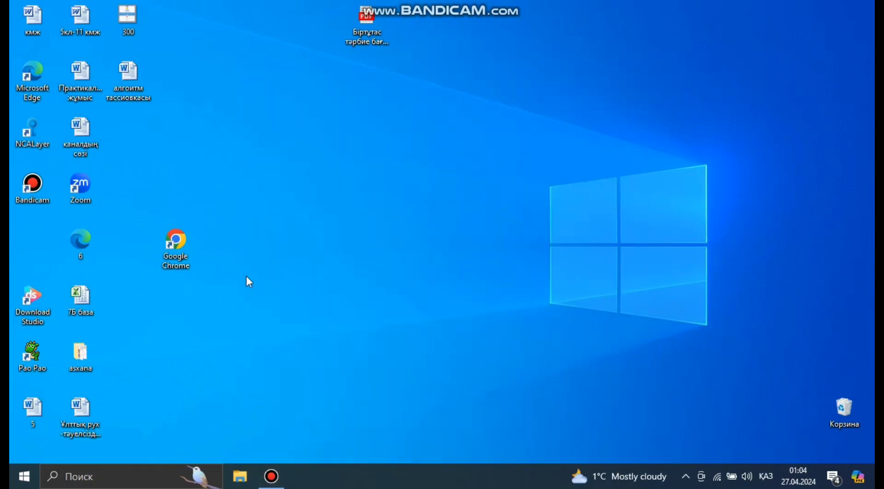
pyautogui.doubleClick(186, 262)
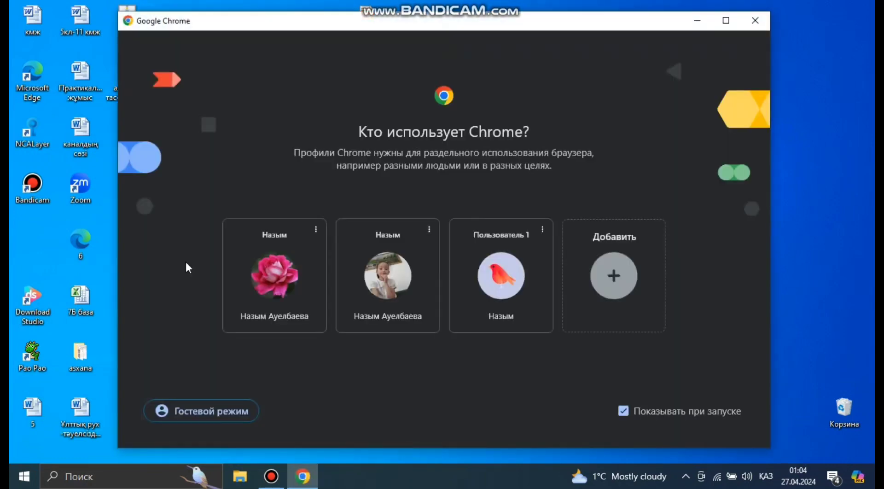
pyautogui.click(495, 267)
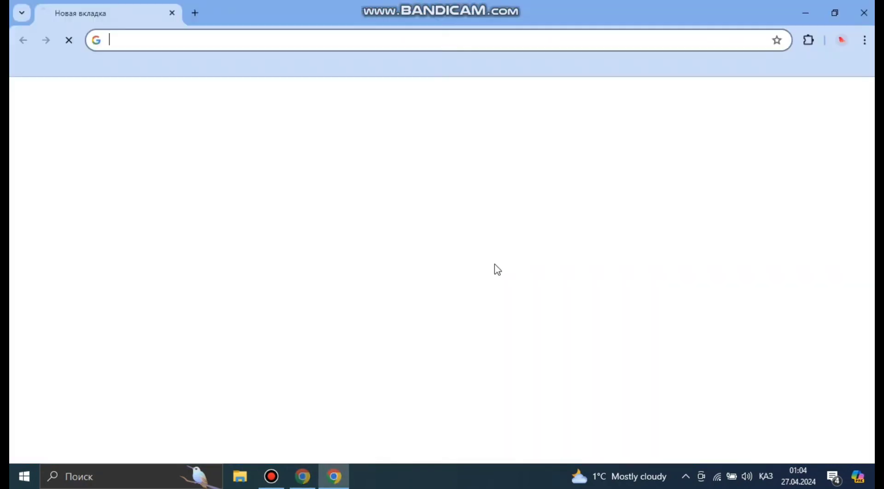
# Search Google for "padlet" and open the main Padlet site from the results
pyautogui.click(464, 259)
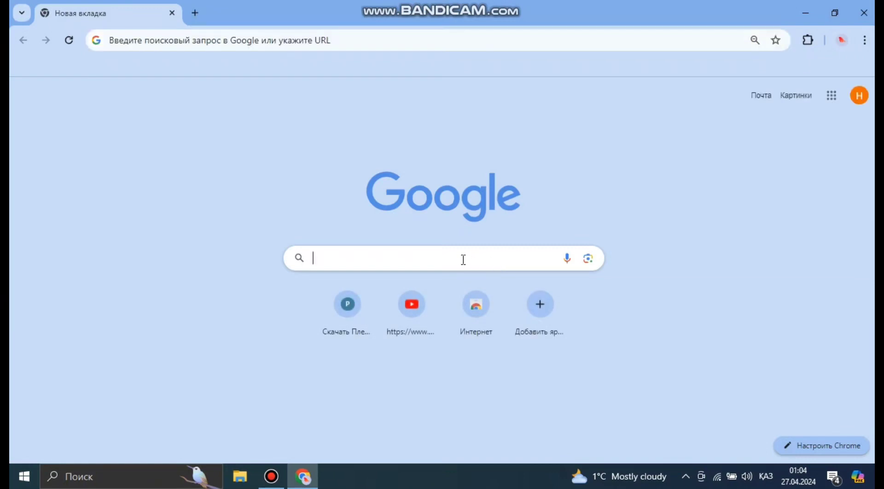
pyautogui.click(330, 296)
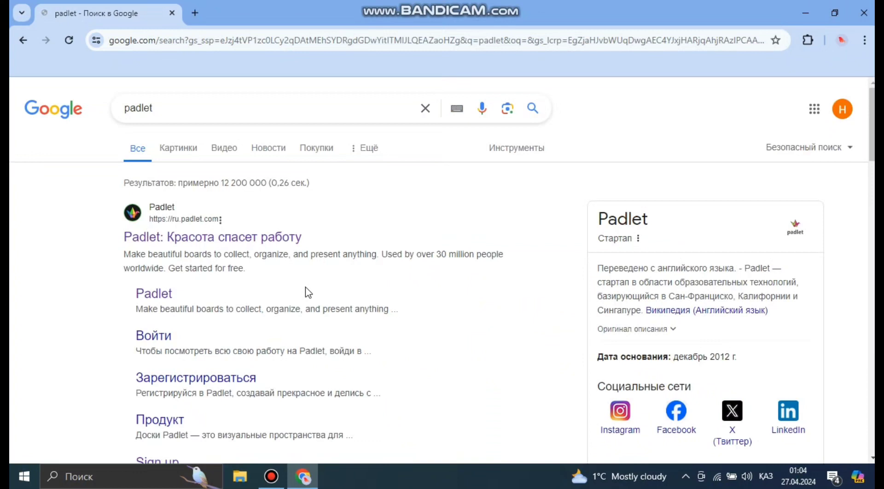
pyautogui.click(212, 243)
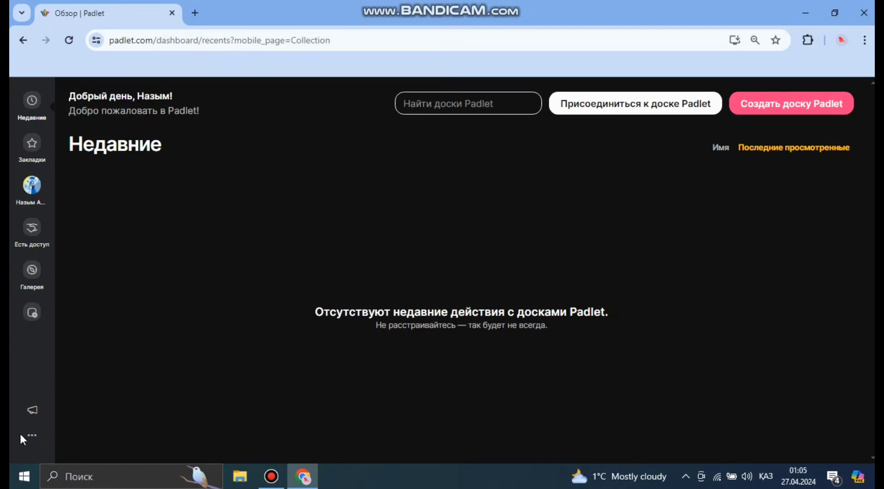
# Log out of the Padlet account and sign back in through Google with the second listed account
pyautogui.click(32, 435)
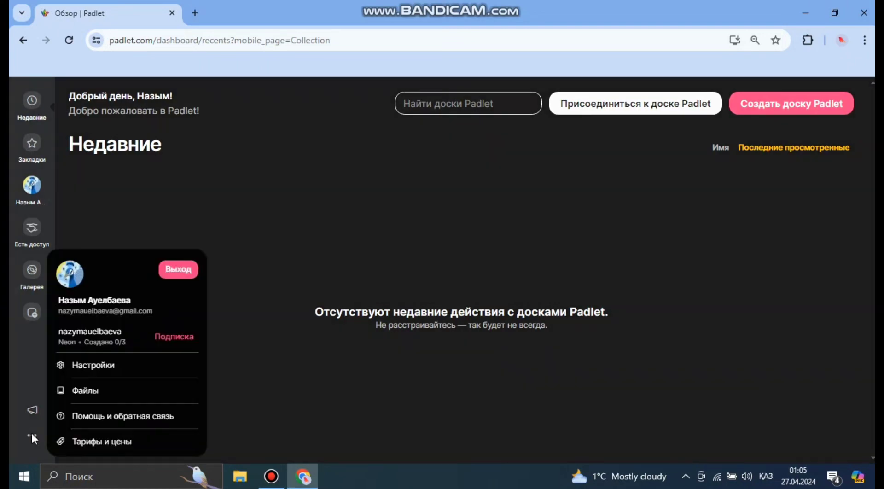
pyautogui.click(185, 273)
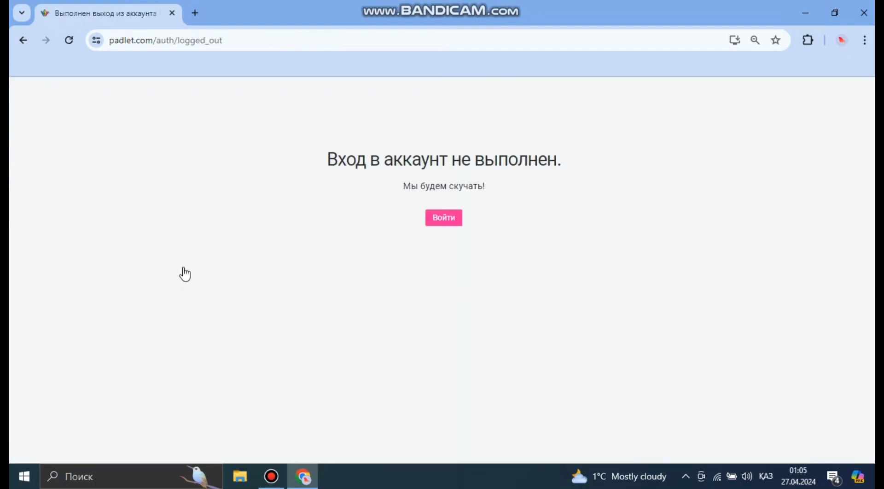
pyautogui.click(440, 219)
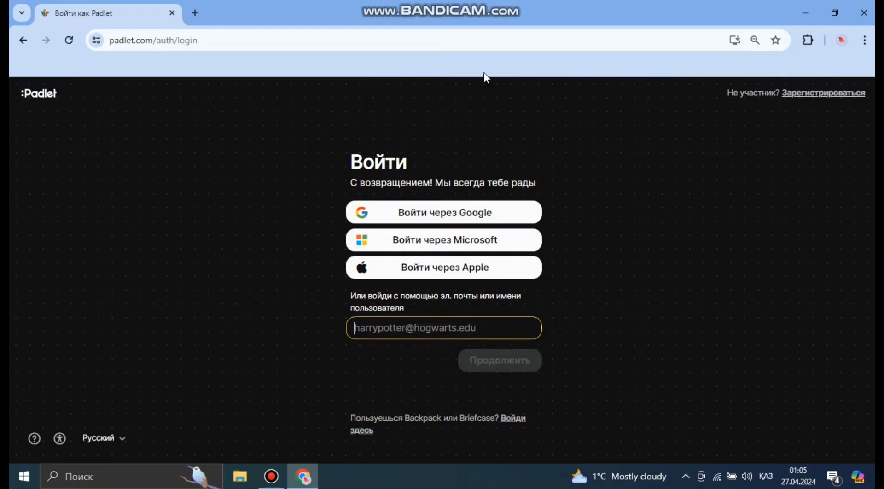
pyautogui.click(446, 217)
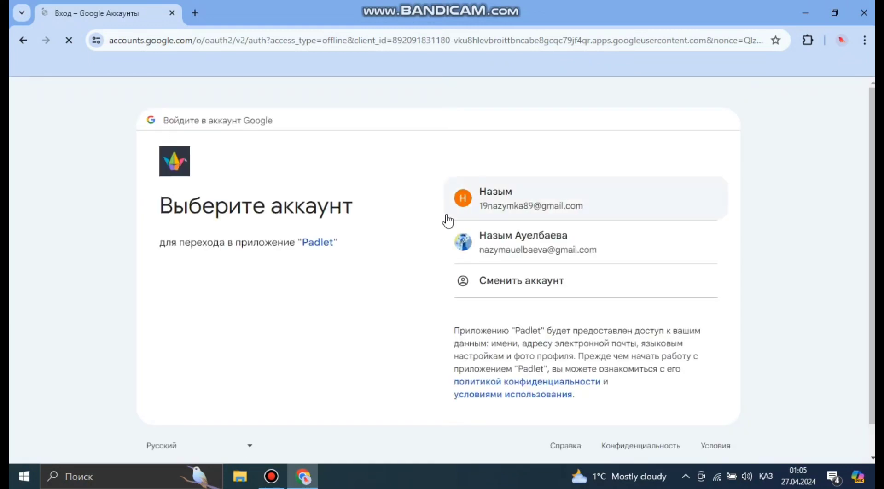
pyautogui.click(506, 244)
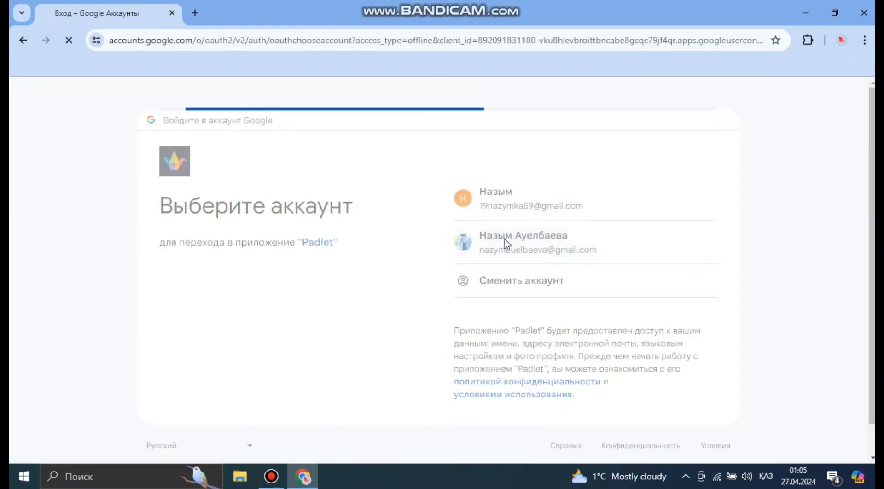
pyautogui.click(579, 342)
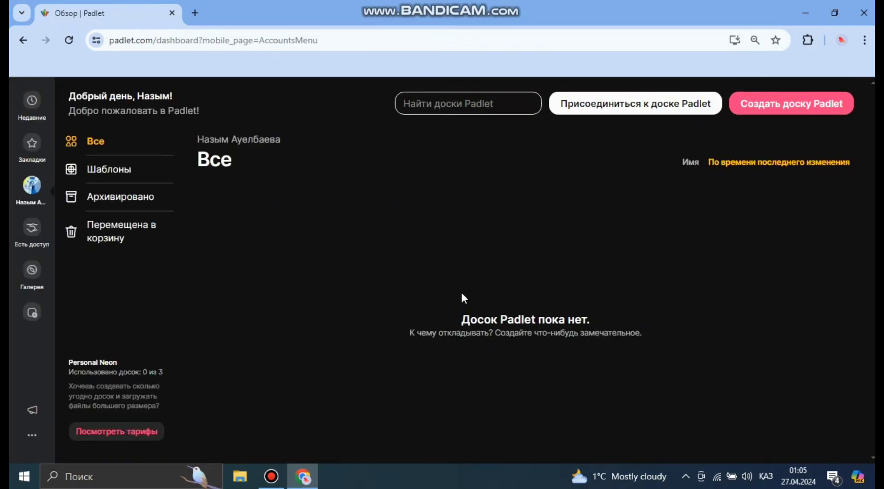
# Create a new blank Padlet board (Пустая доска) in the Стена format with posts grouped into sections
pyautogui.click(793, 118)
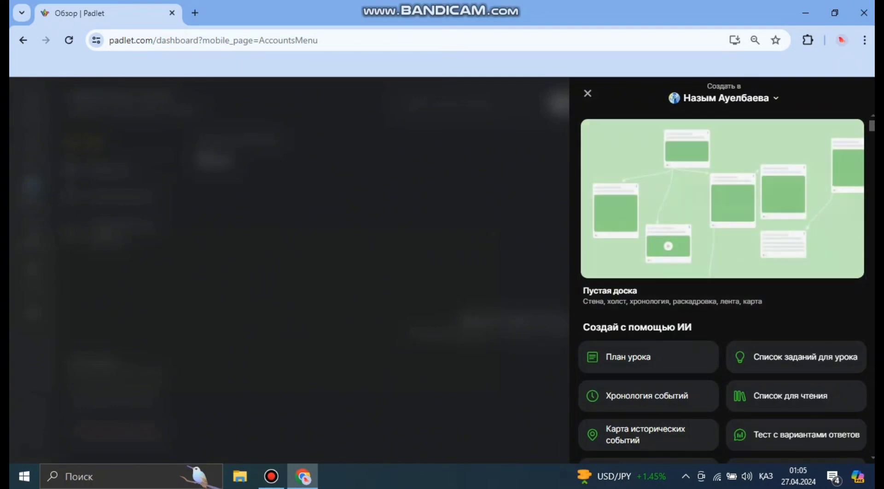
pyautogui.scroll(-3, 722, 286)
pyautogui.scroll(-2, 722, 285)
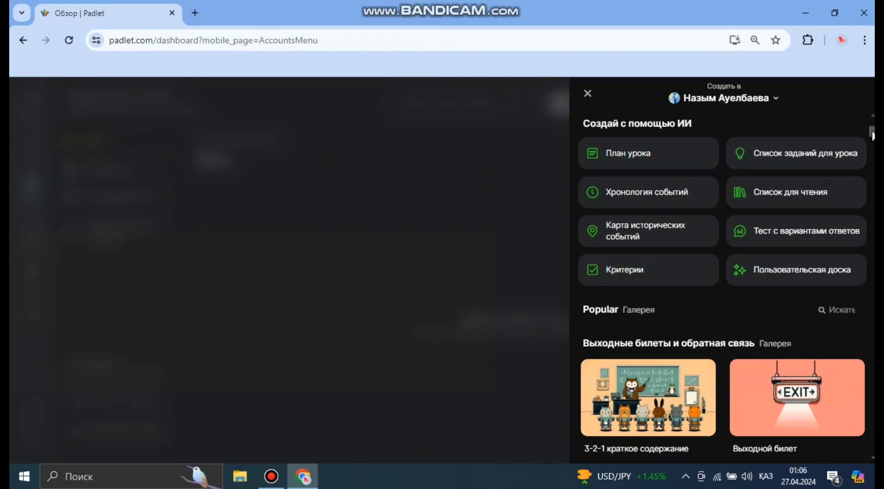
pyautogui.scroll(3, 872, 133)
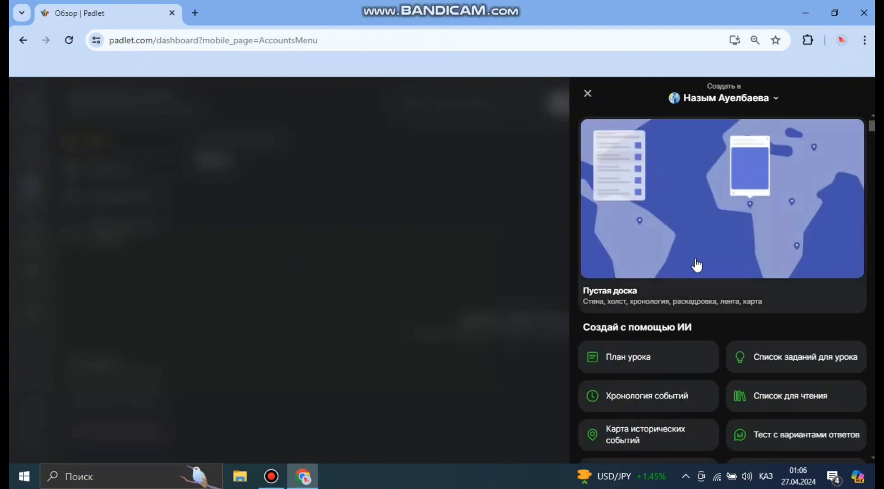
pyautogui.click(711, 211)
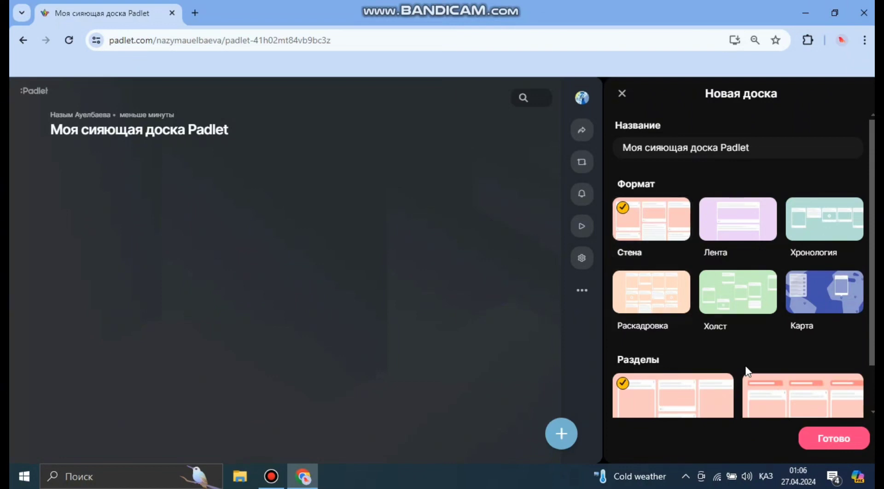
pyautogui.click(813, 401)
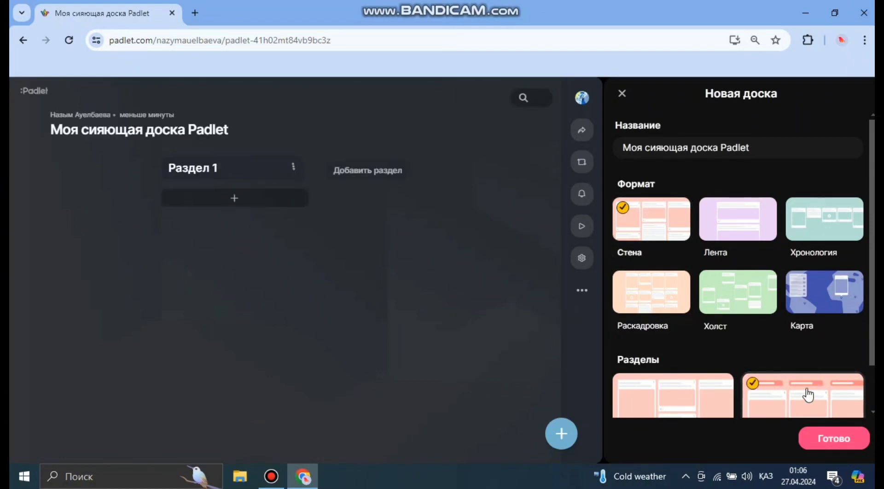
pyautogui.click(835, 441)
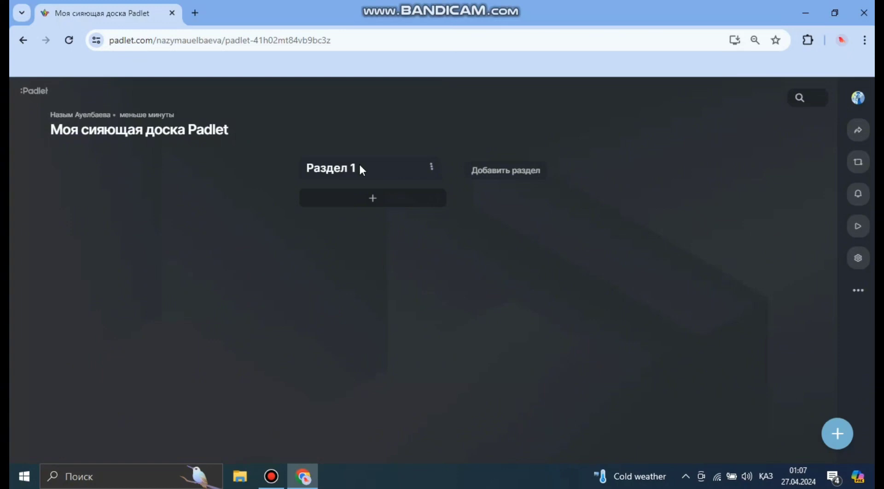
# Rename the board's first section to "Түсіндім"
pyautogui.click(432, 169)
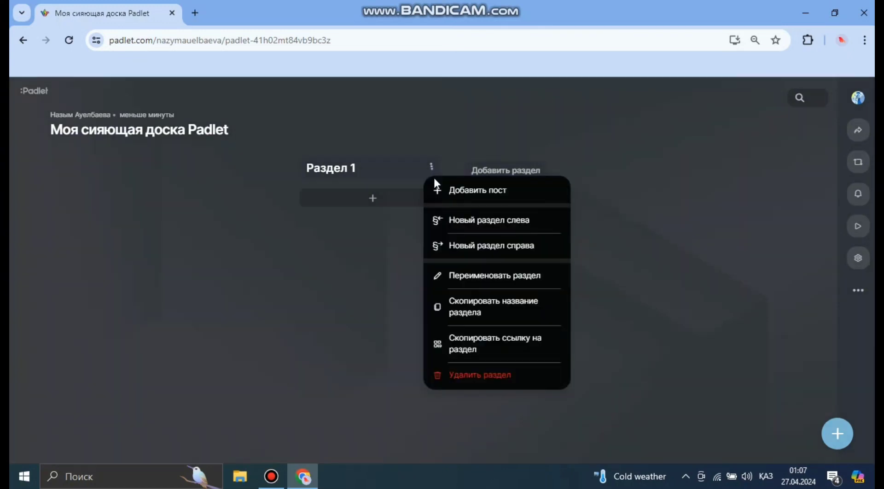
pyautogui.click(476, 278)
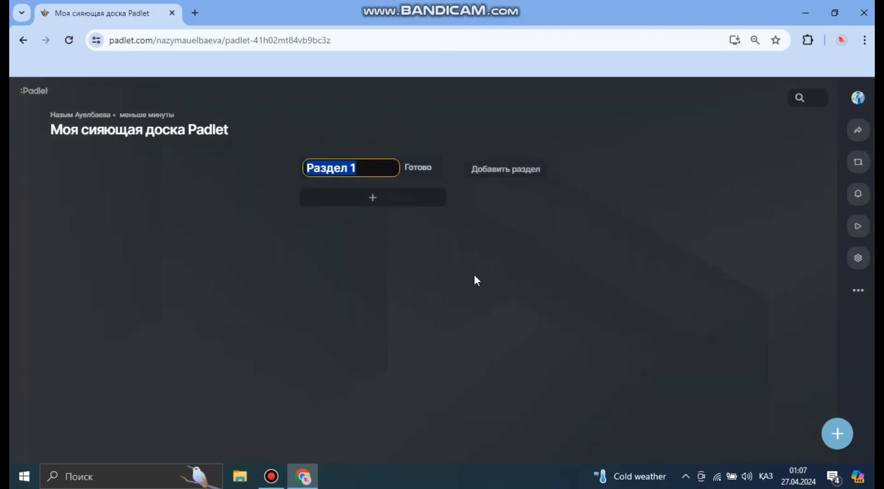
pyautogui.write('Т')
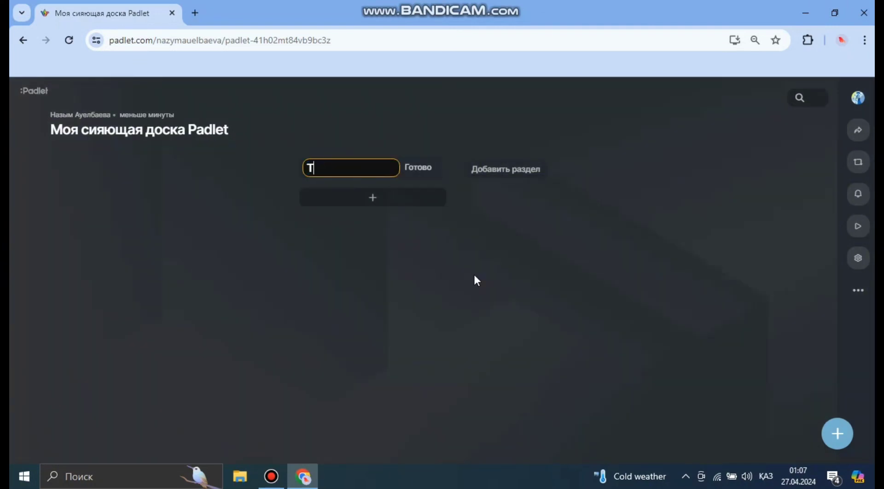
pyautogui.write('усіндім')
pyautogui.press('Return')
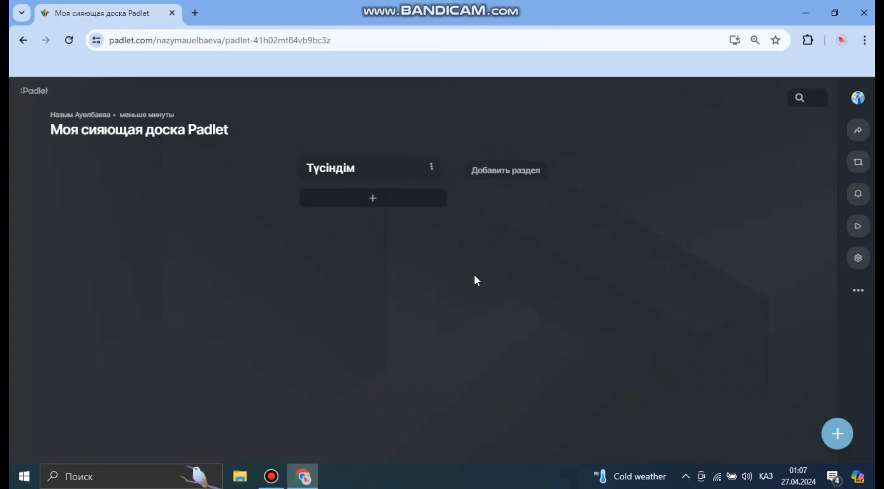
# Add a second section to the board and name it "Түсінбедім"
pyautogui.click(516, 177)
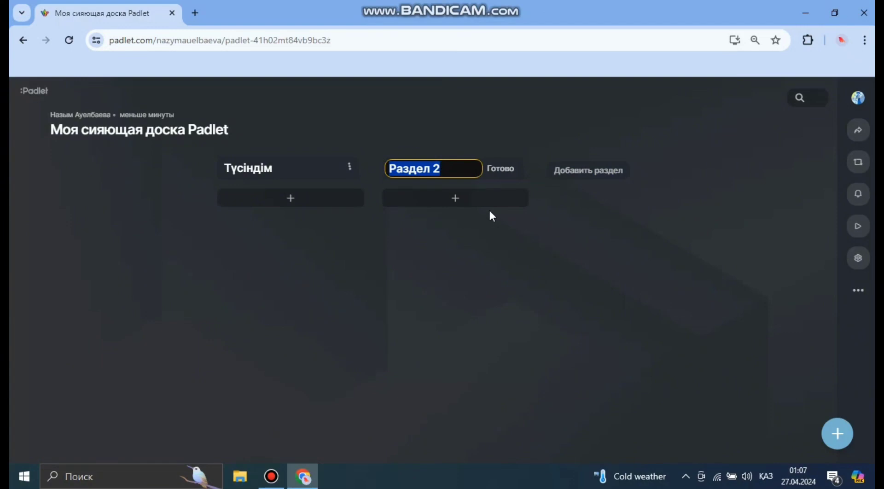
pyautogui.write('Ту')
pyautogui.write('сін')
pyautogui.write('бедім')
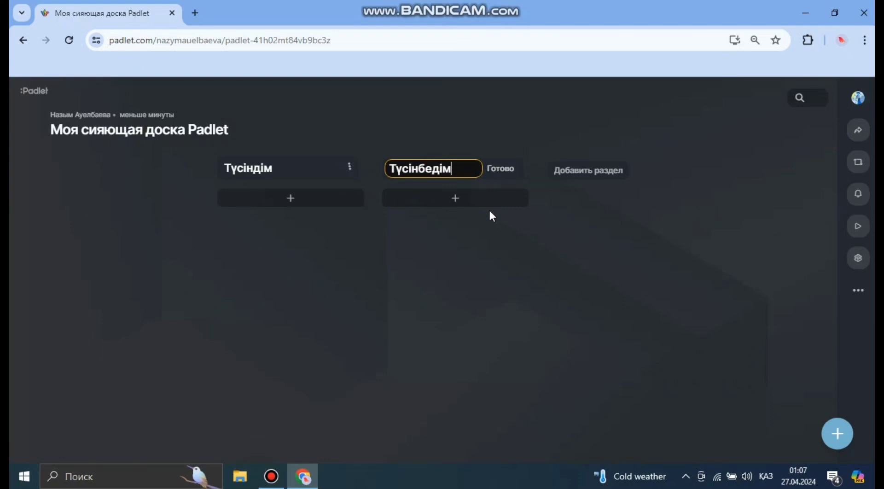
pyautogui.press('Return')
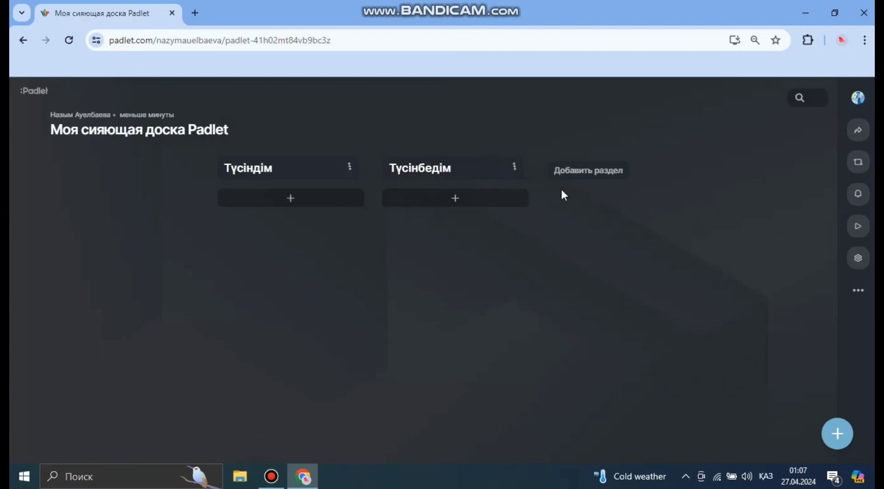
# Add a third section to the board and name it "Қиындықтар болды"
pyautogui.click(584, 173)
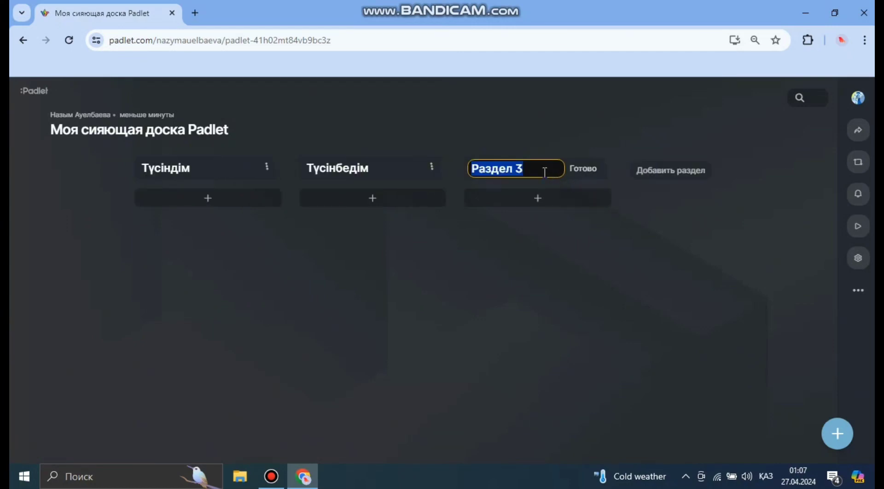
pyautogui.write('Ү')
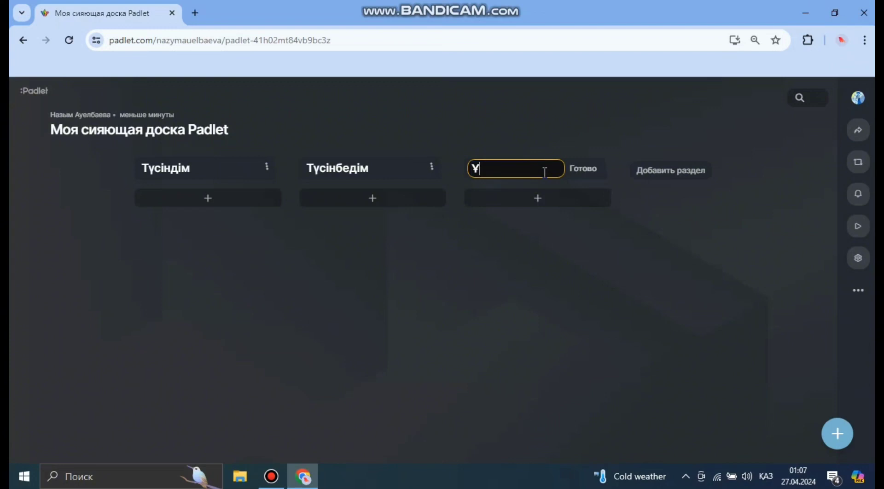
pyautogui.press('BackSpace')
pyautogui.write('Ө')
pyautogui.press('BackSpace')
pyautogui.write('Қиындық')
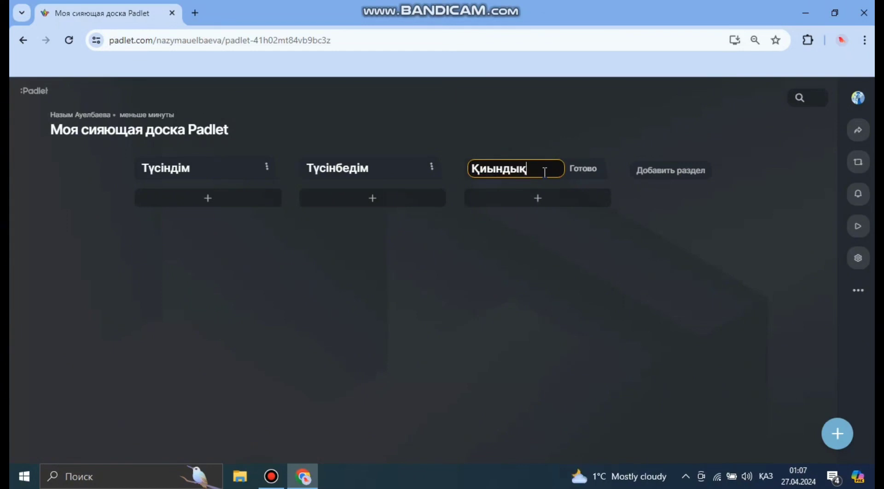
pyautogui.write('та')
pyautogui.hotkey('alt', 'shift')
pyautogui.write('р')
pyautogui.hotkey('alt', 'shift')
pyautogui.write('болды')
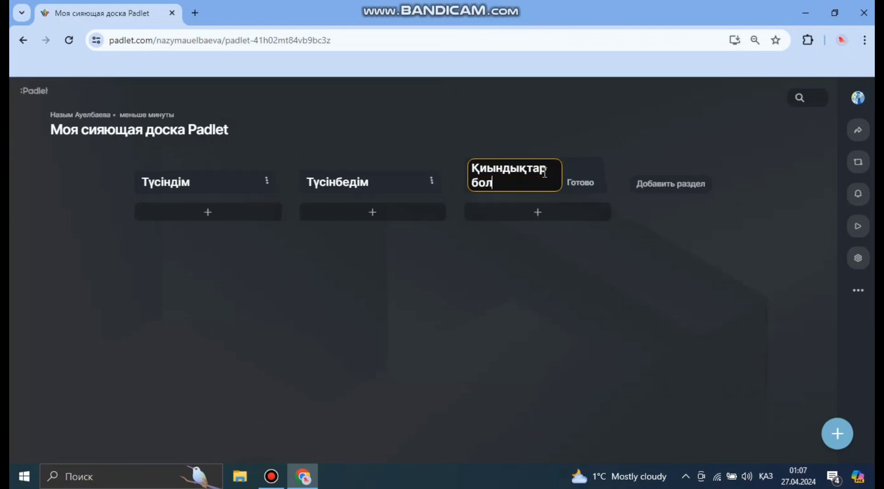
pyautogui.click(539, 238)
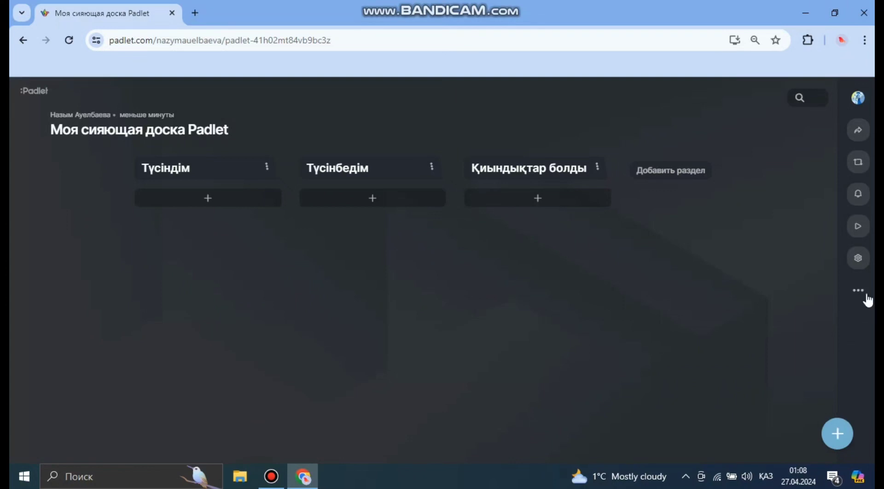
# In the board's sharing settings, set guest permissions to Модератор and link access to Открытая
pyautogui.click(859, 131)
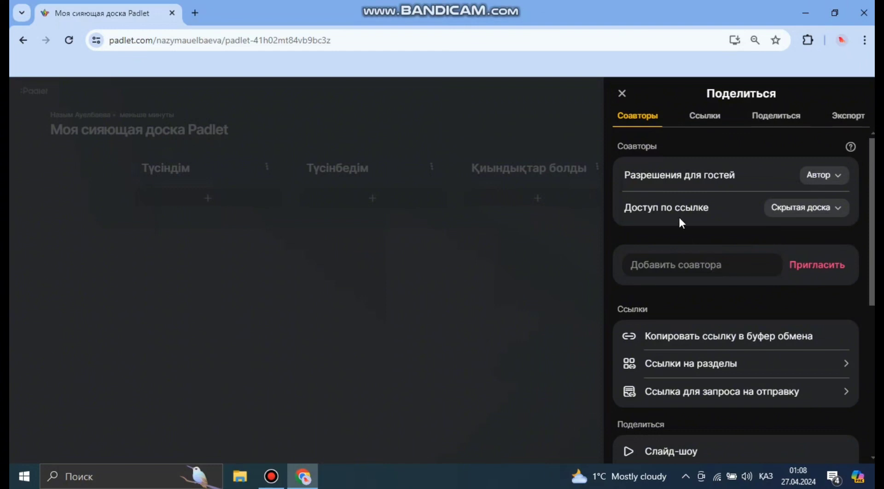
pyautogui.click(825, 179)
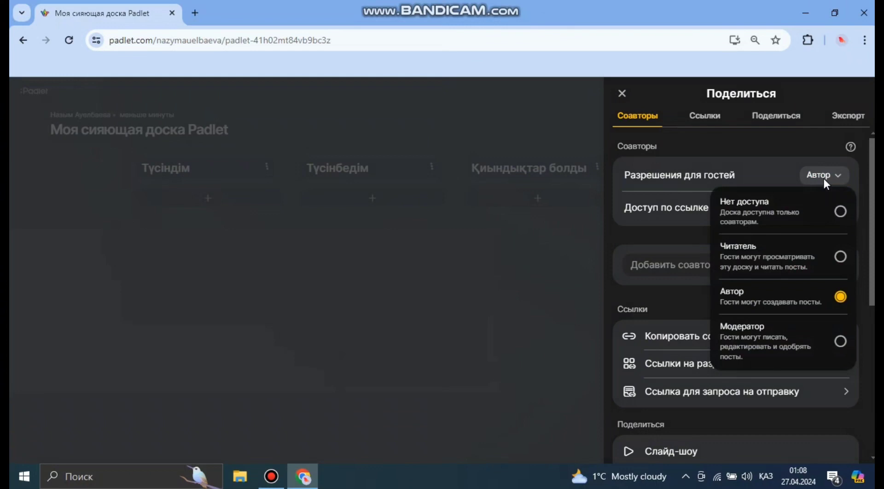
pyautogui.click(847, 343)
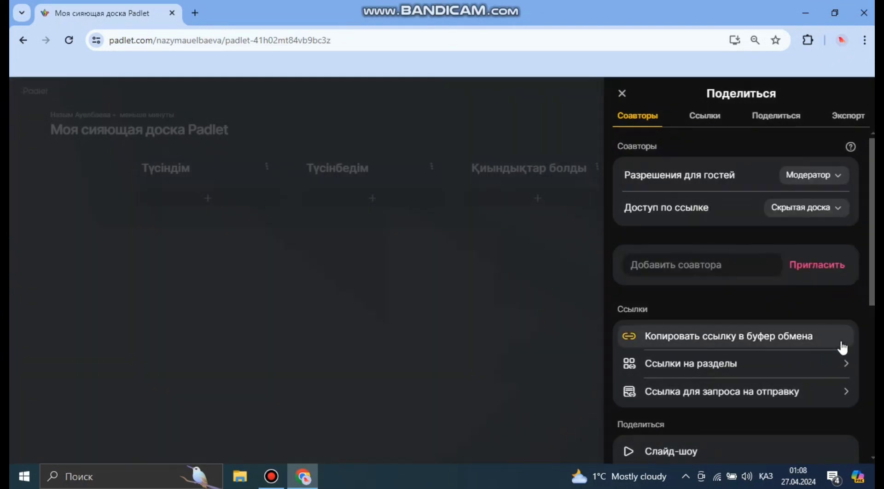
pyautogui.click(789, 218)
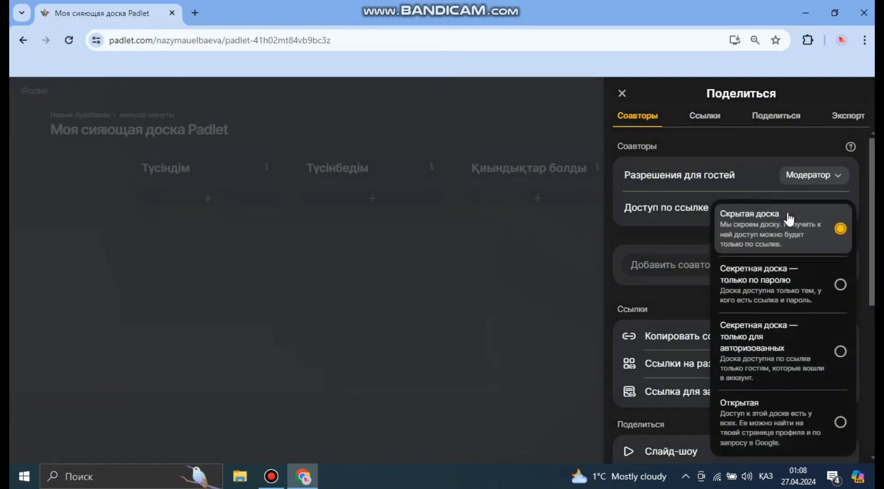
pyautogui.click(836, 431)
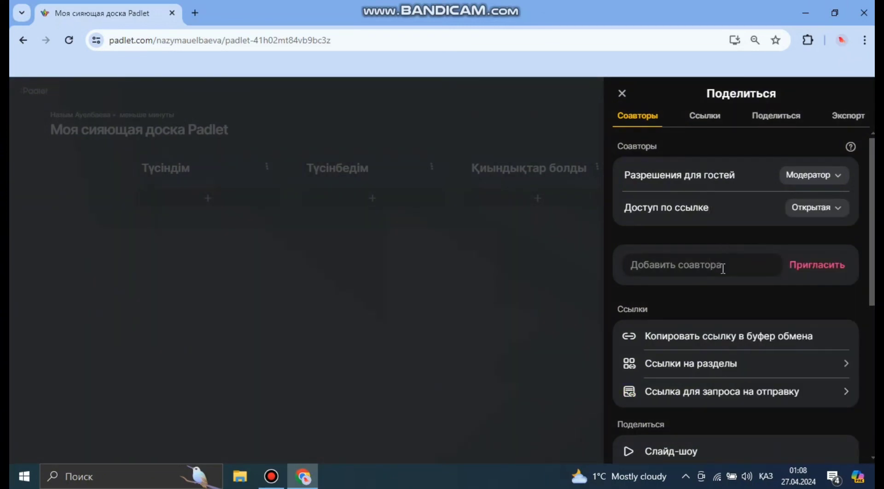
# Copy the board's link to the clipboard from the sharing options
pyautogui.click(811, 274)
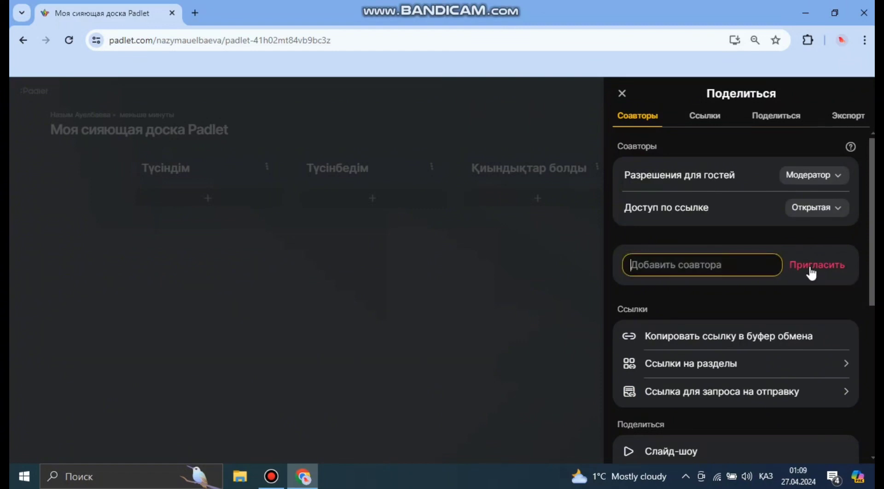
pyautogui.click(761, 341)
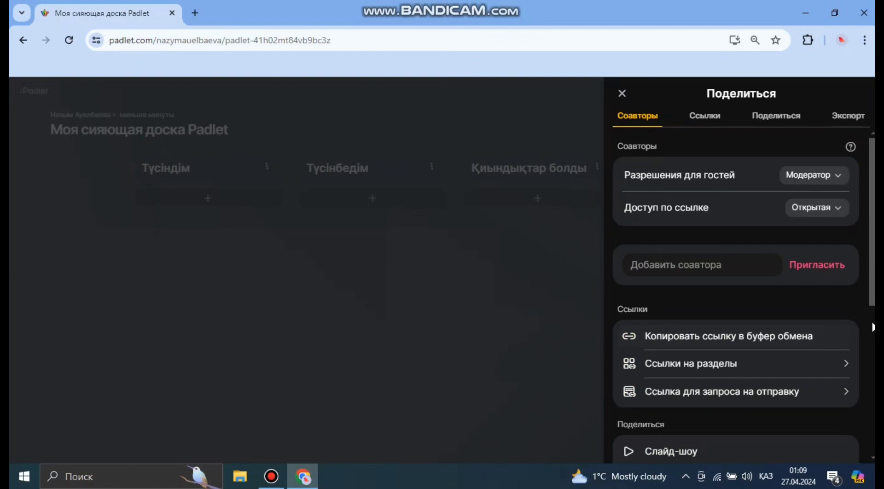
# Display the board's QR code for sharing, close it, and leave the sharing settings
pyautogui.moveTo(874, 280); pyautogui.dragTo(874, 361)
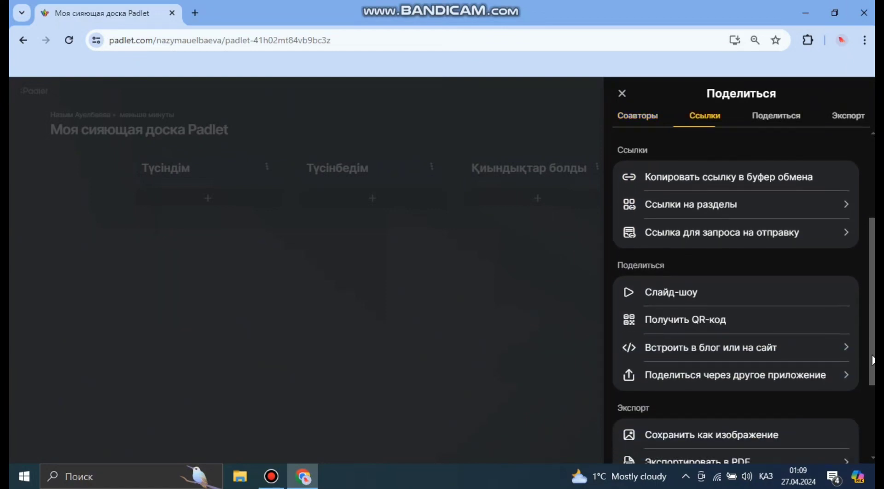
pyautogui.click(689, 324)
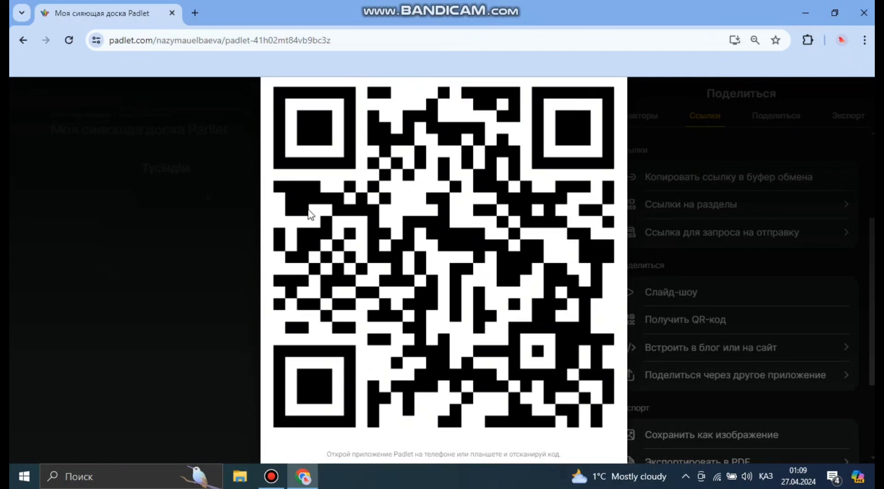
pyautogui.click(87, 182)
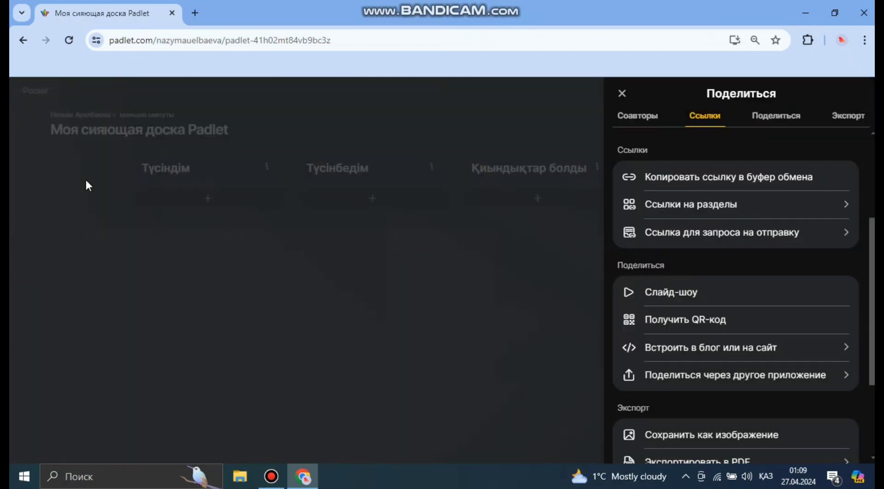
pyautogui.click(622, 95)
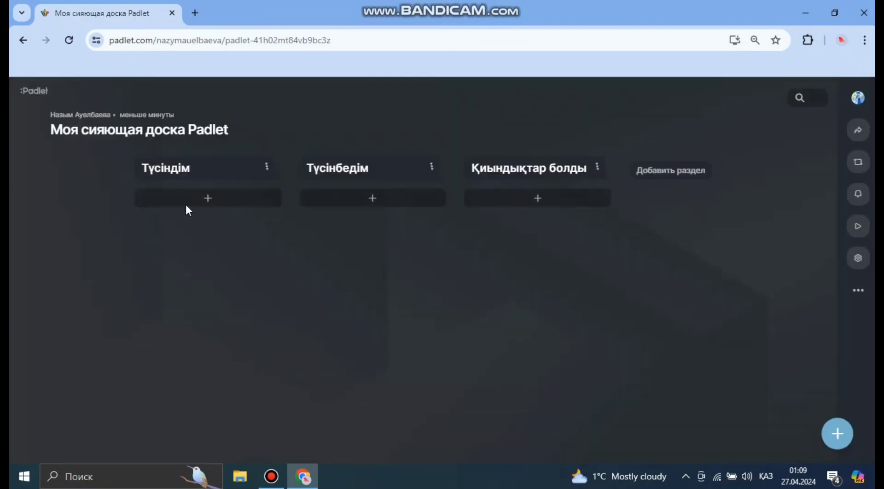
# Open a new post form in the "Түсіндім" section to view its options and close it without publishing
pyautogui.click(210, 202)
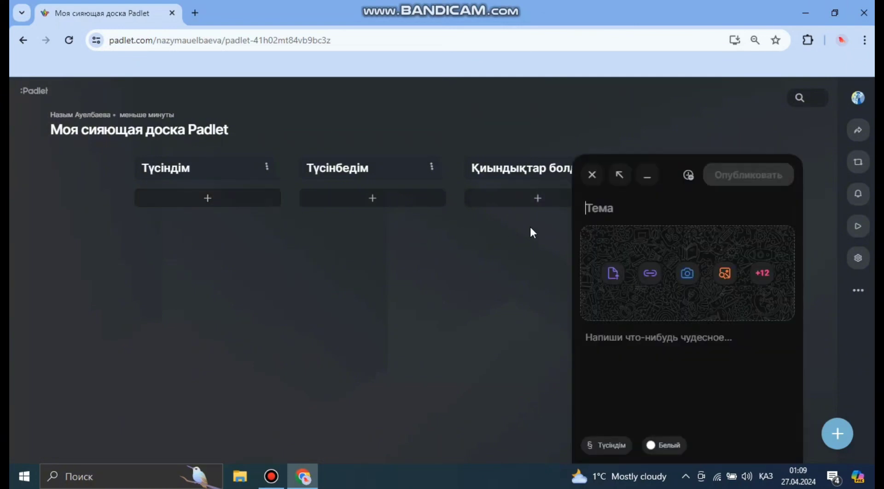
pyautogui.click(592, 174)
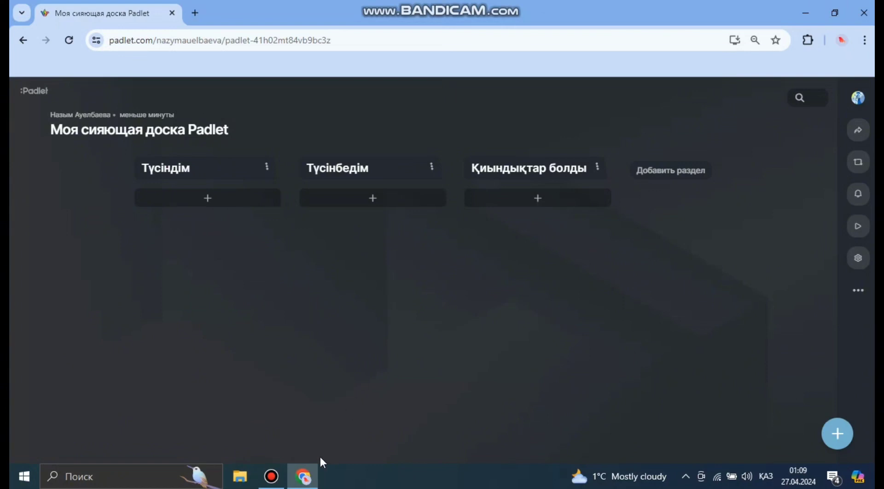
pyautogui.moveTo(299, 483)
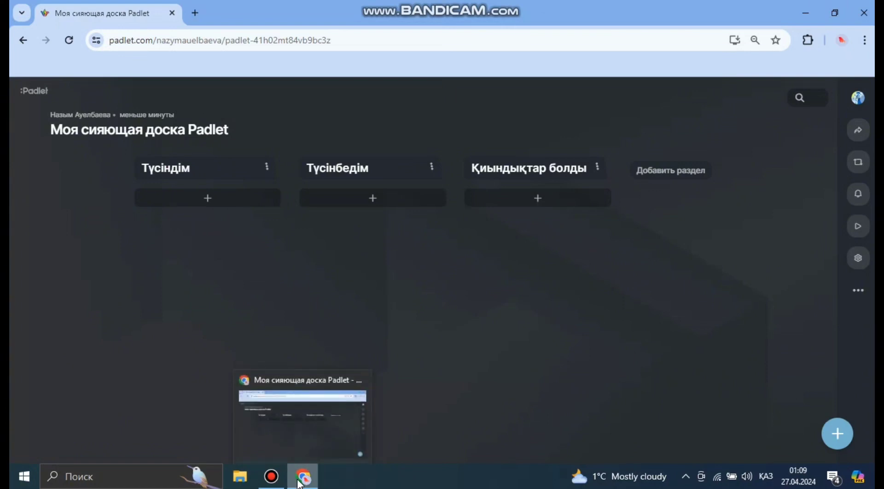